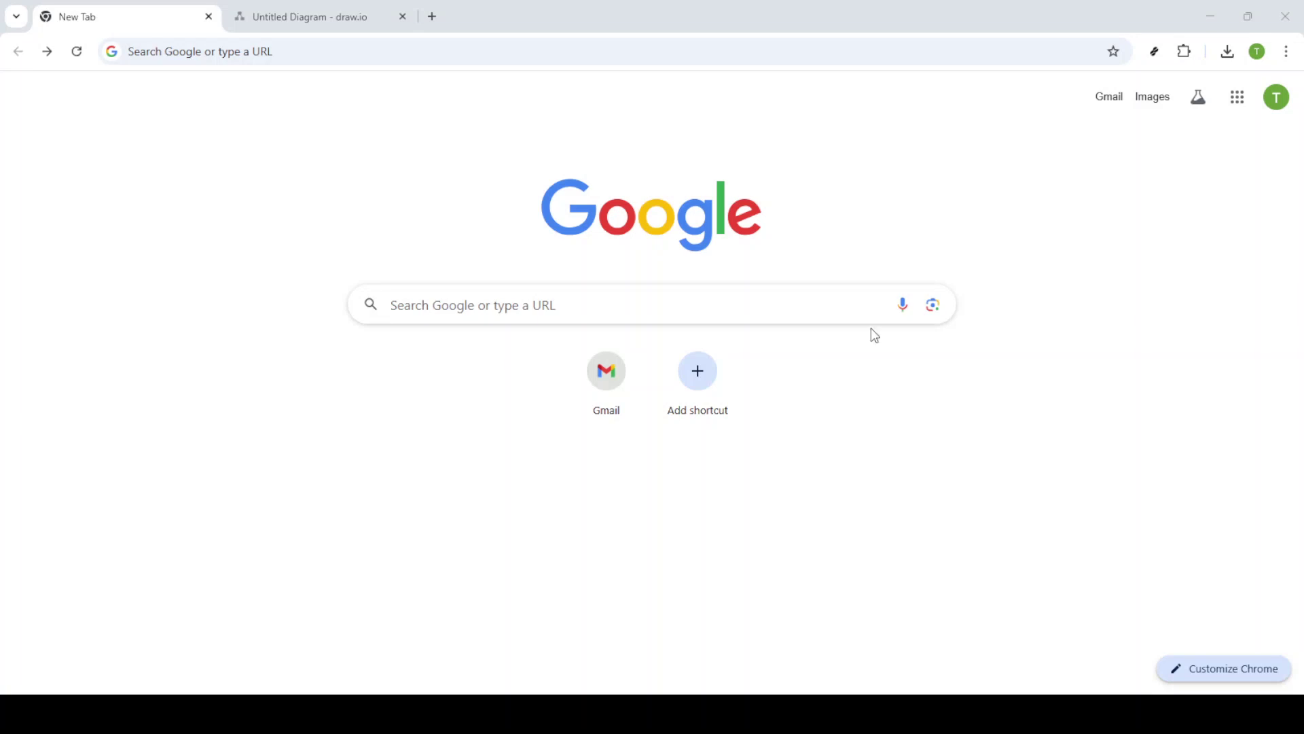
- Load app.diagrams.net in the new Chrome tab from the 'Draw' autocomplete suggestion
click(254, 172)
click(147, 48)
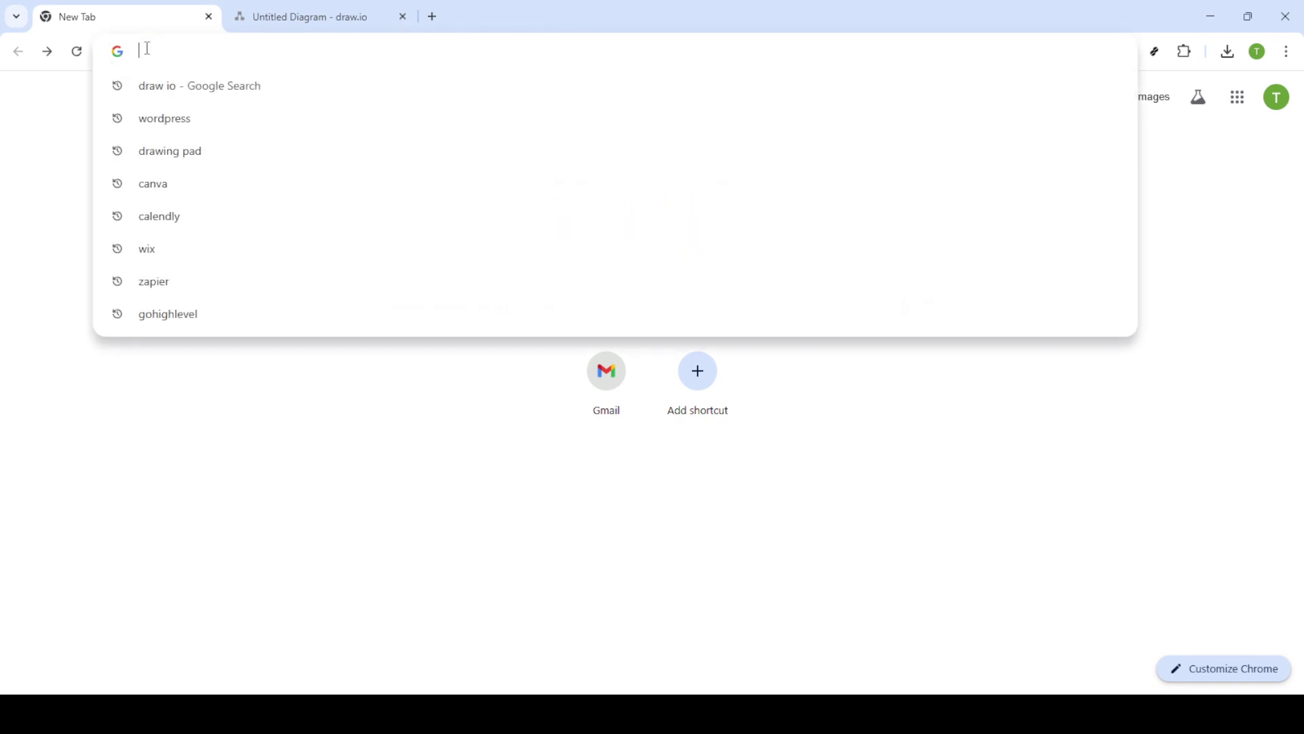
text(Dr)
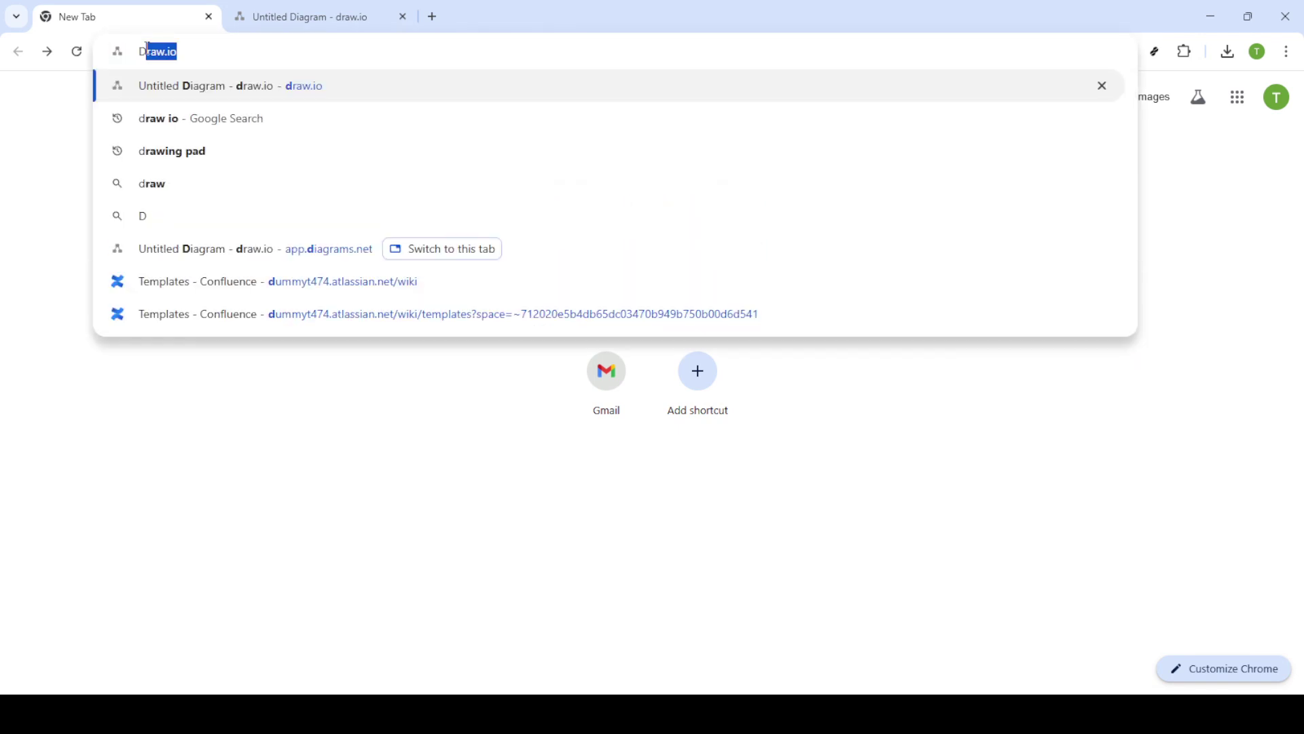
text(aw)
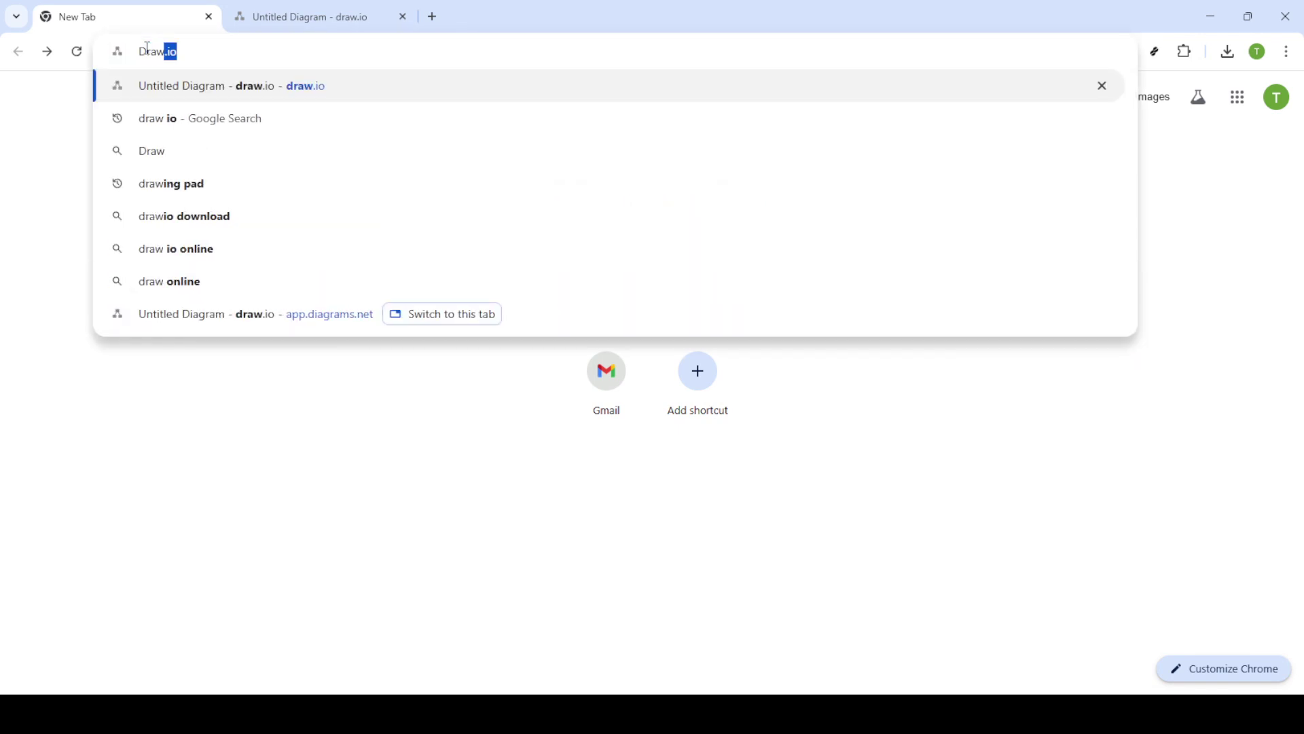
key(Return)
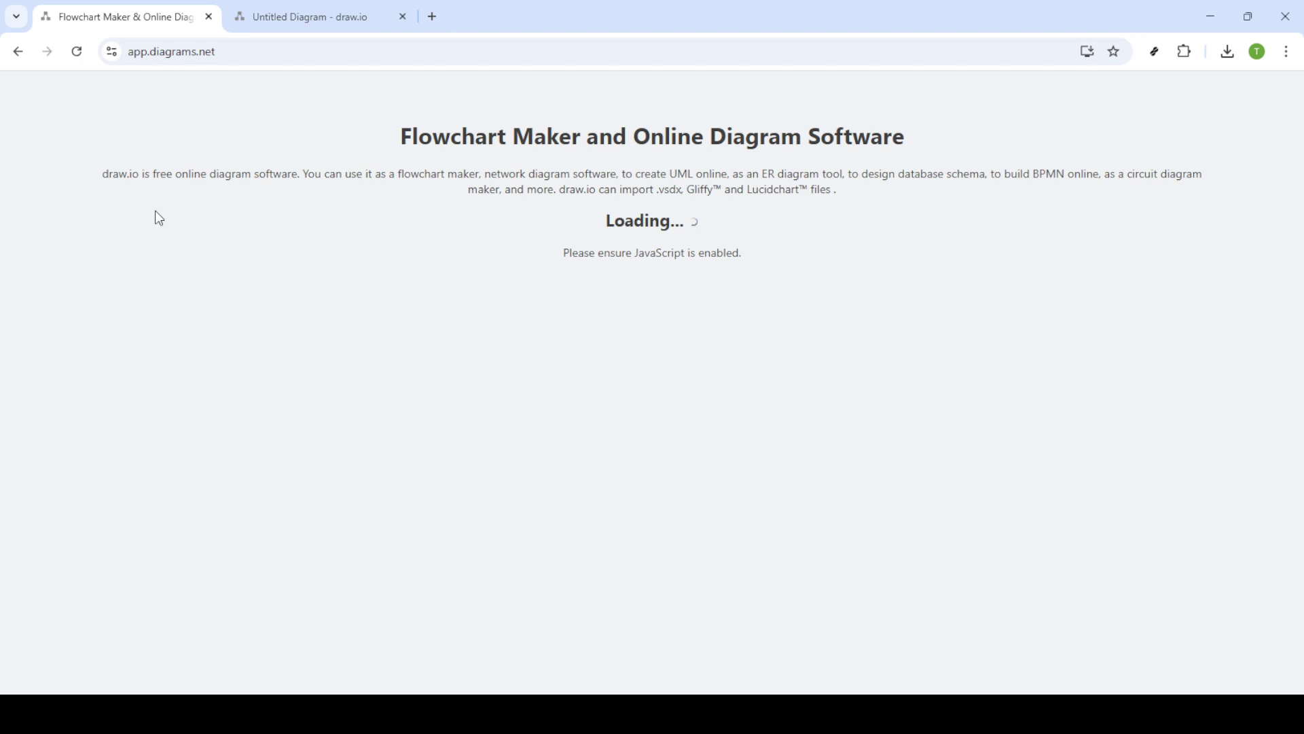
- Switch to the other tab with the blank Untitled Diagram canvas
key(ctrl+Tab)
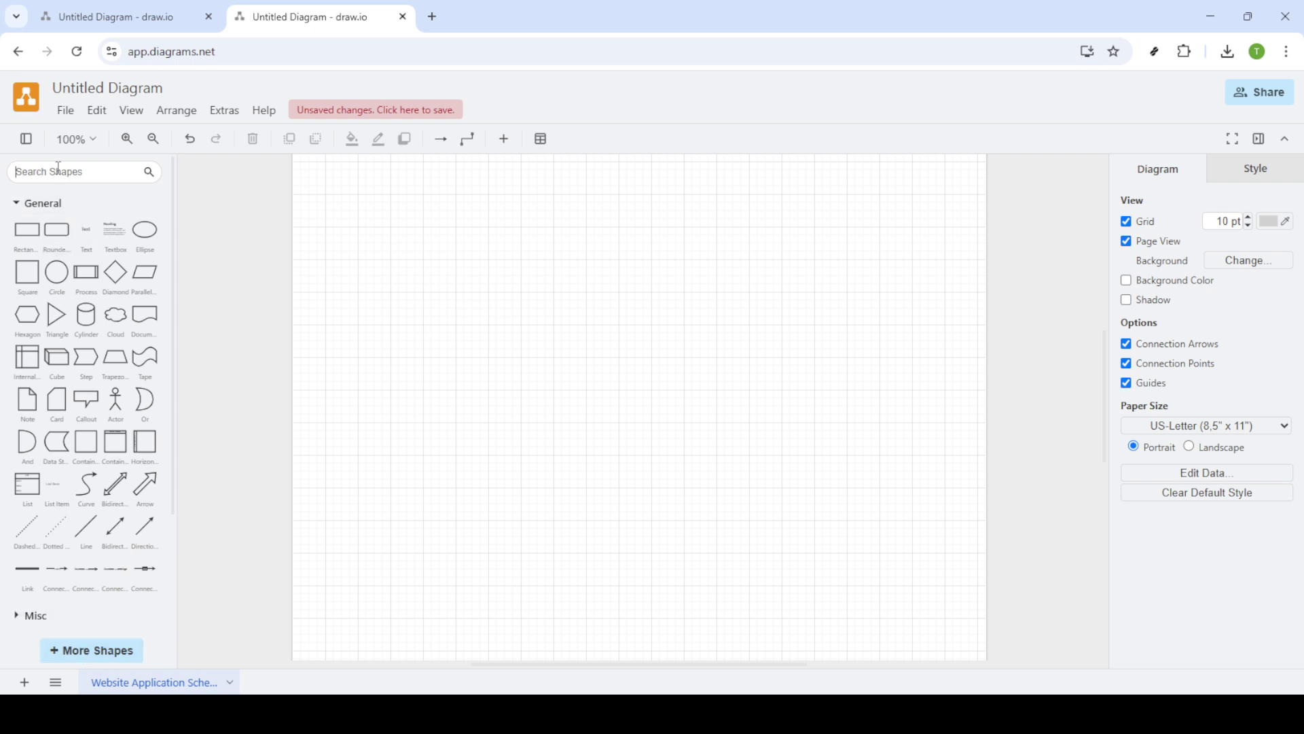
text(pools)
- Run a shape search for 'pools' in the left sidebar
key(Return)
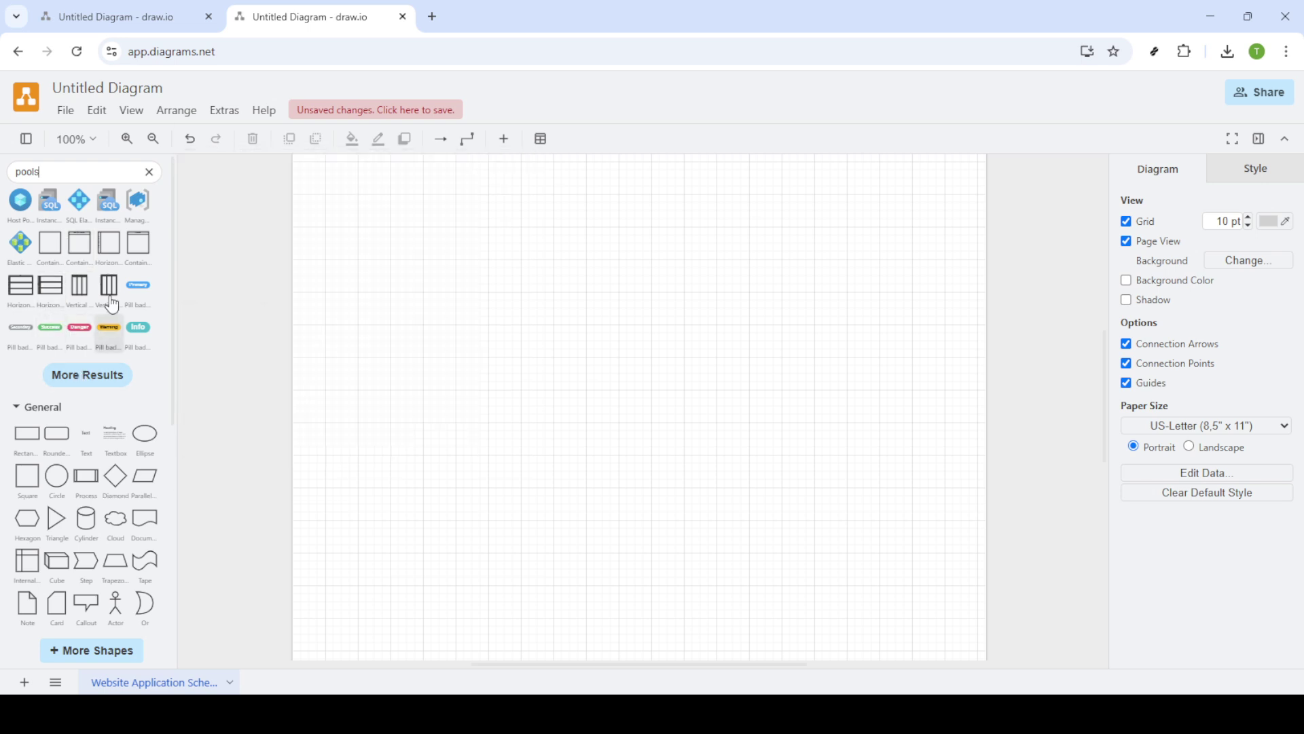
mouse_move(79, 286)
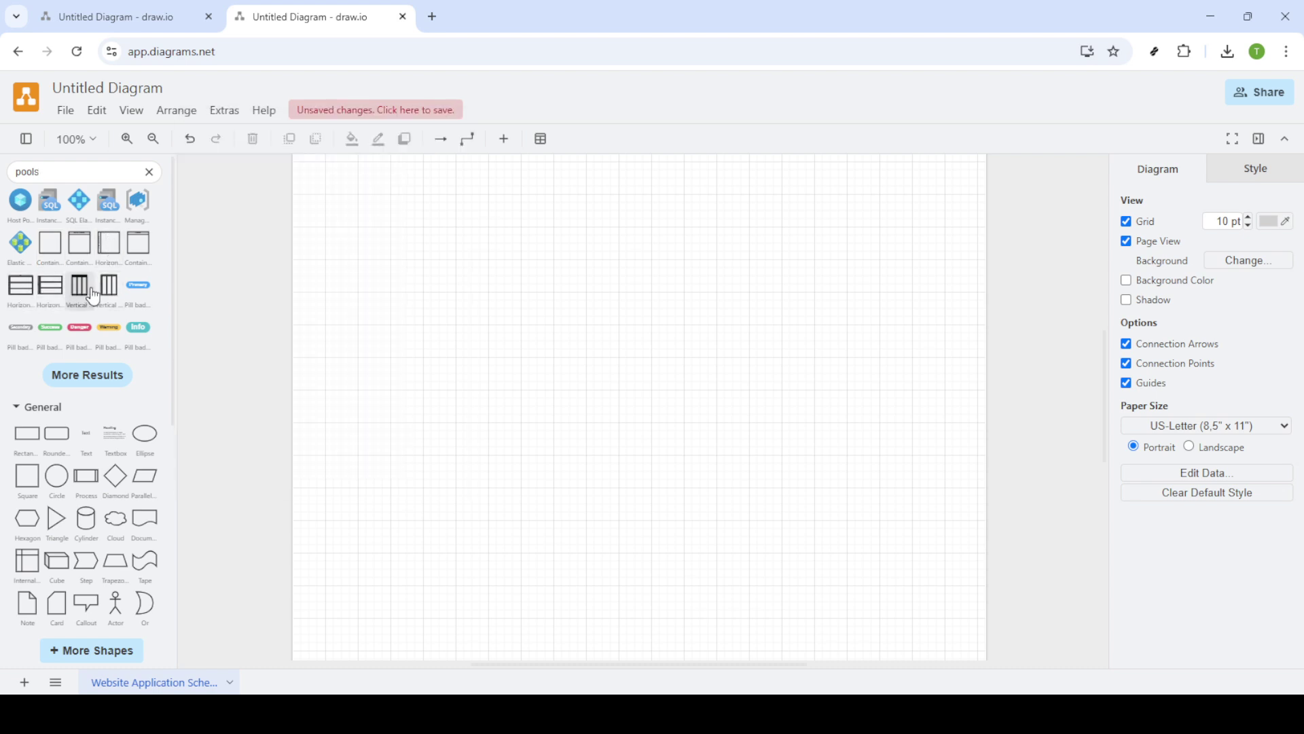
scroll(108, 367, down, 1)
scroll(113, 379, down, 5)
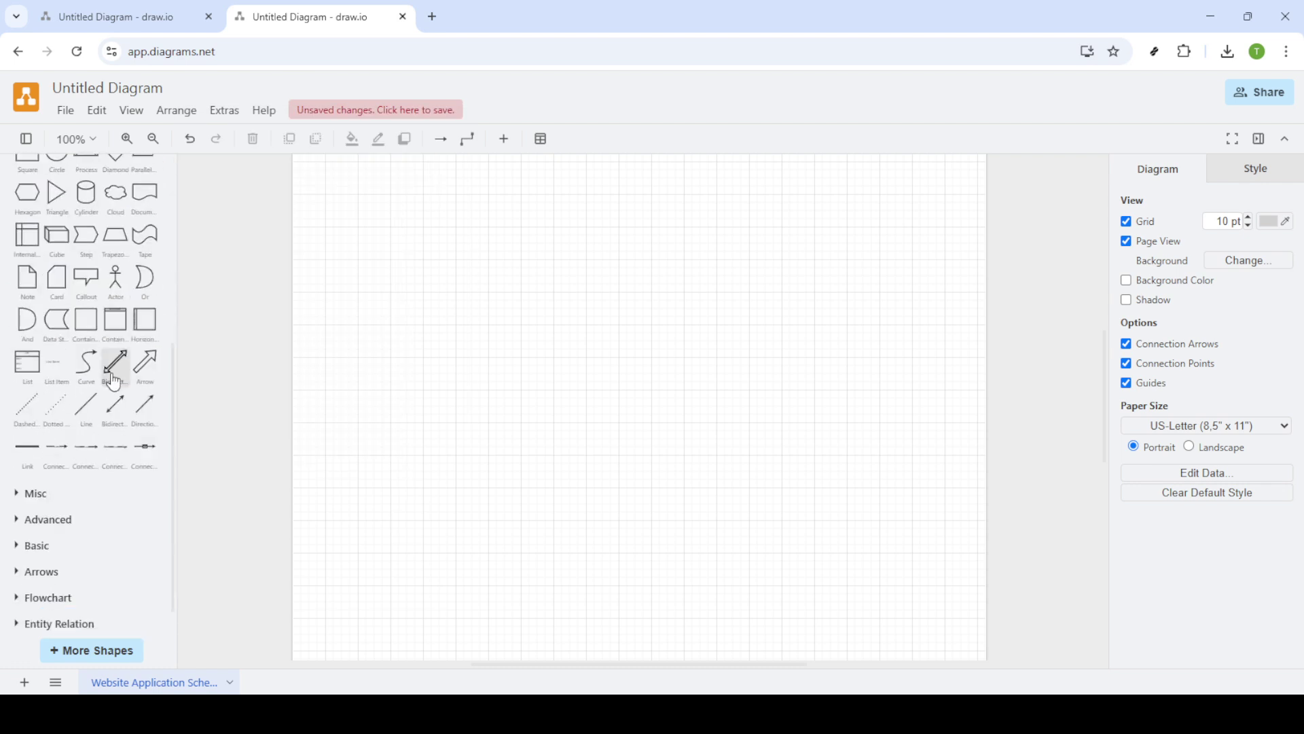
scroll(113, 379, down, 1)
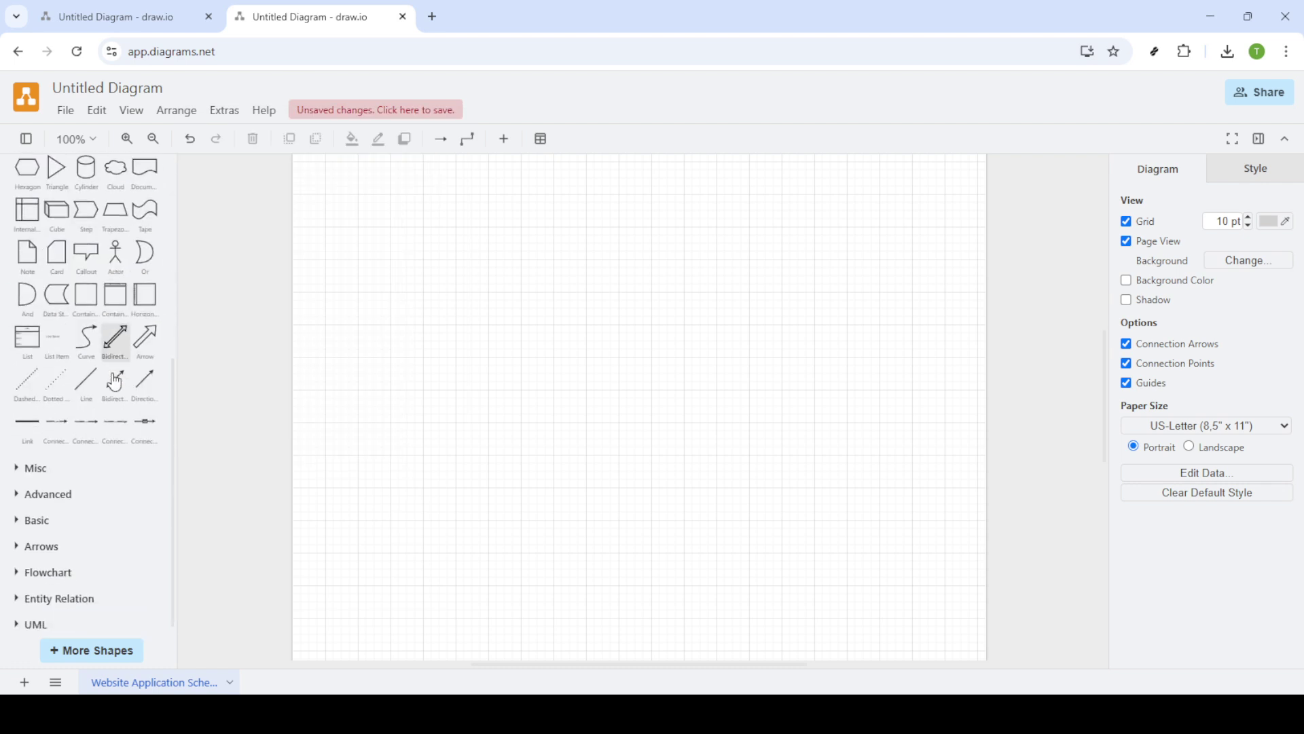
- Expand the Advanced shape category to reveal Horizontal Pool 1
click(44, 489)
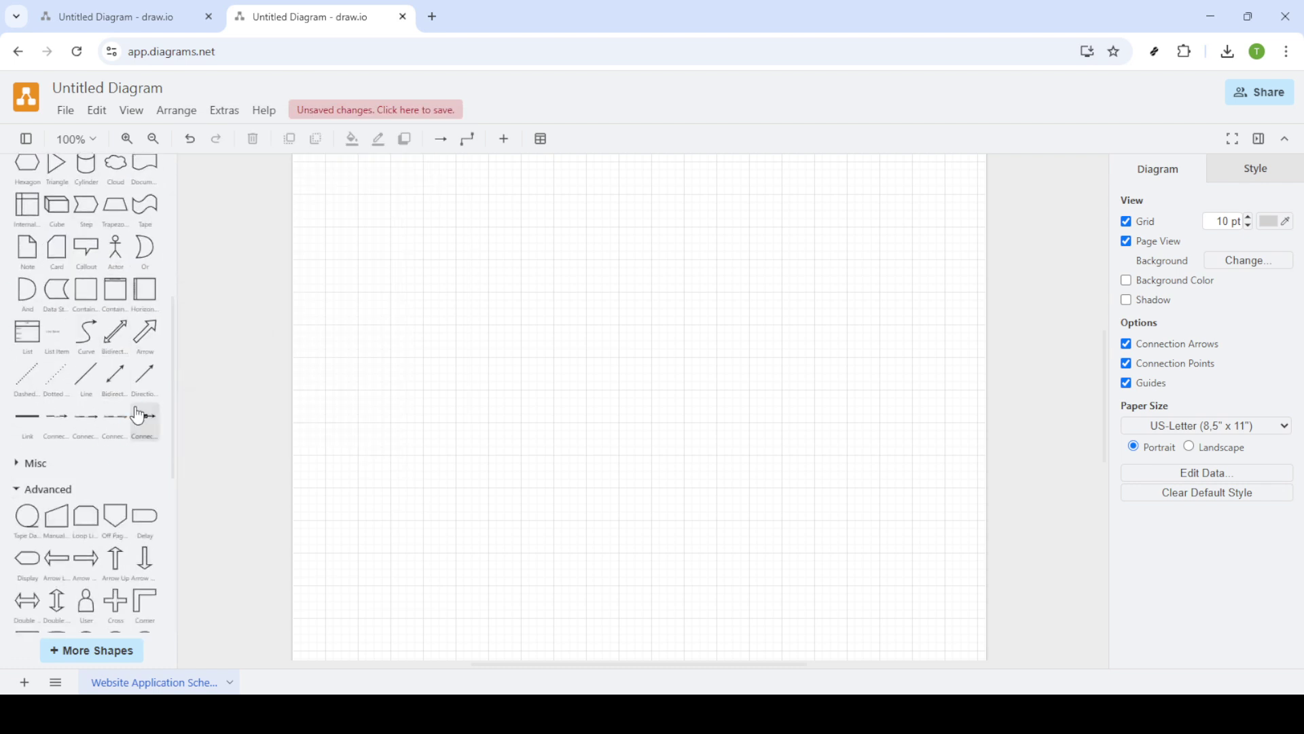
scroll(140, 413, down, 3)
scroll(140, 411, down, 1)
scroll(140, 408, down, 2)
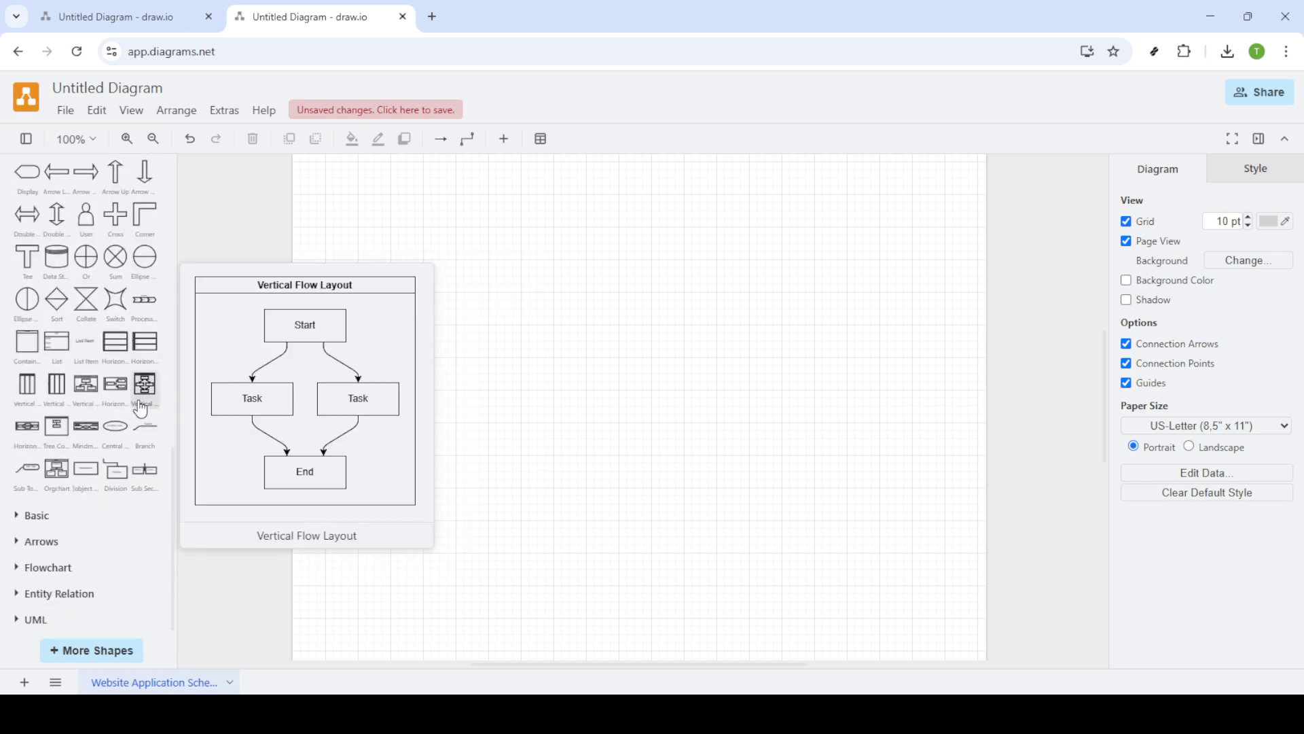
click(122, 347)
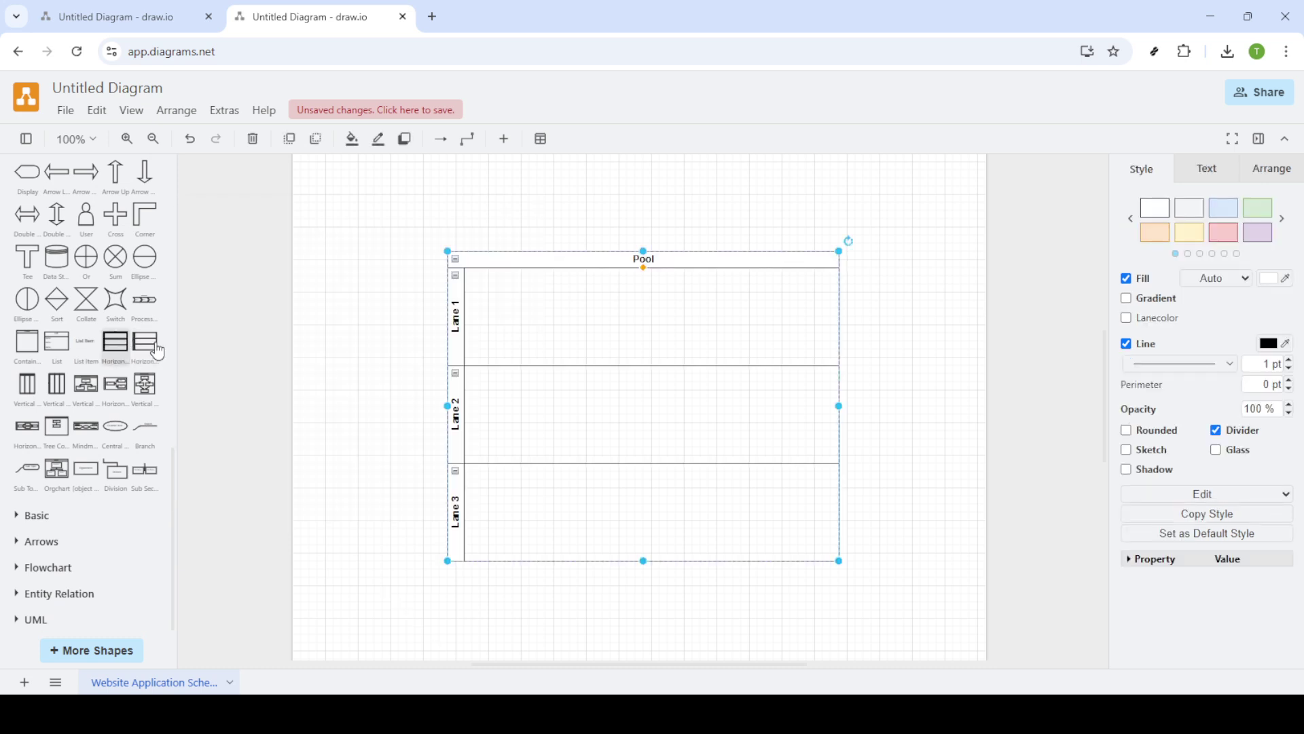
click(595, 358)
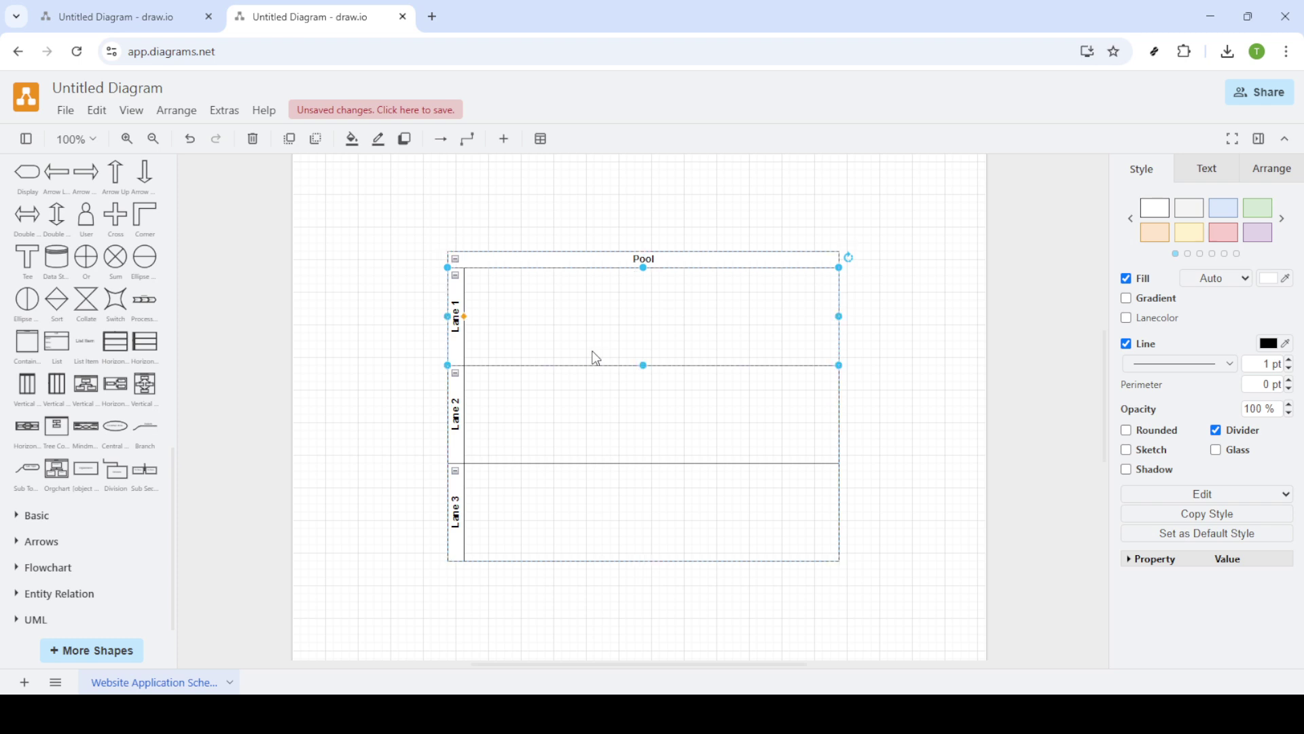
drag(596, 353, 512, 331)
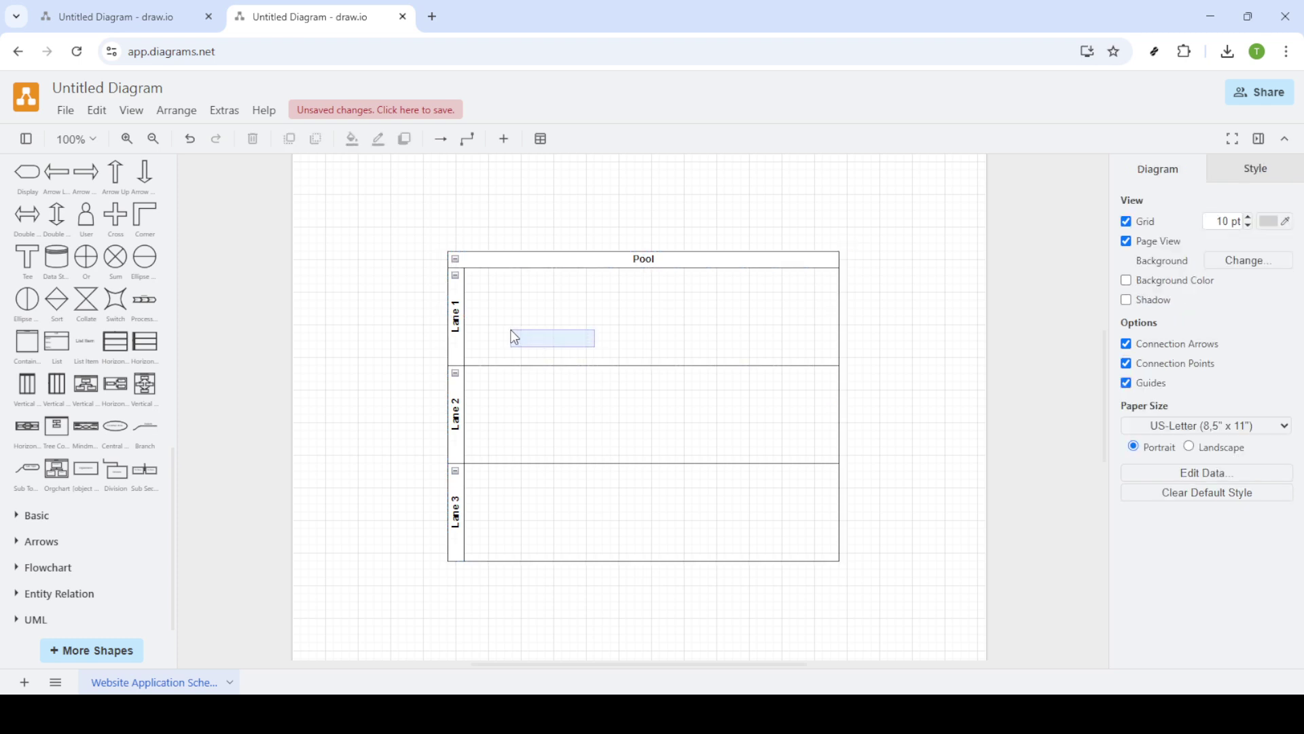
click(634, 266)
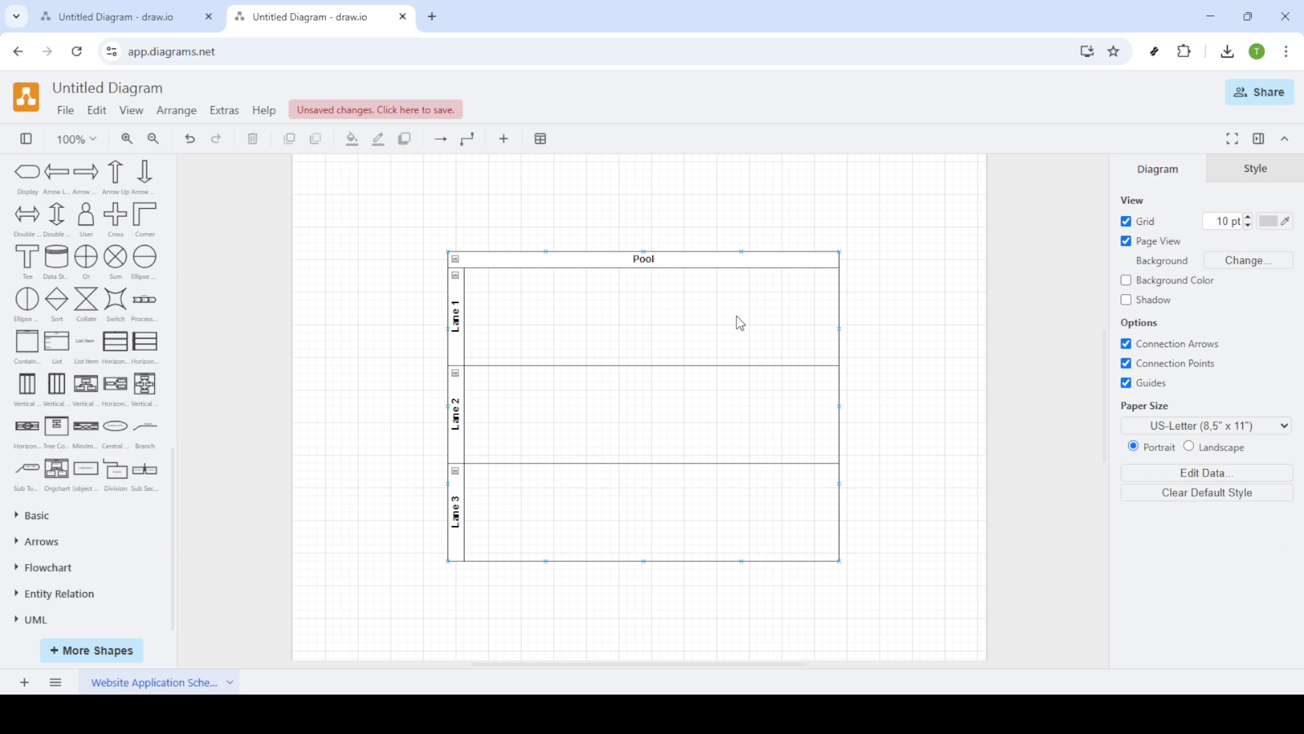
click(544, 268)
- Give the pool header a peach fill, Lane 1 light blue and Lane 2 light green
click(551, 264)
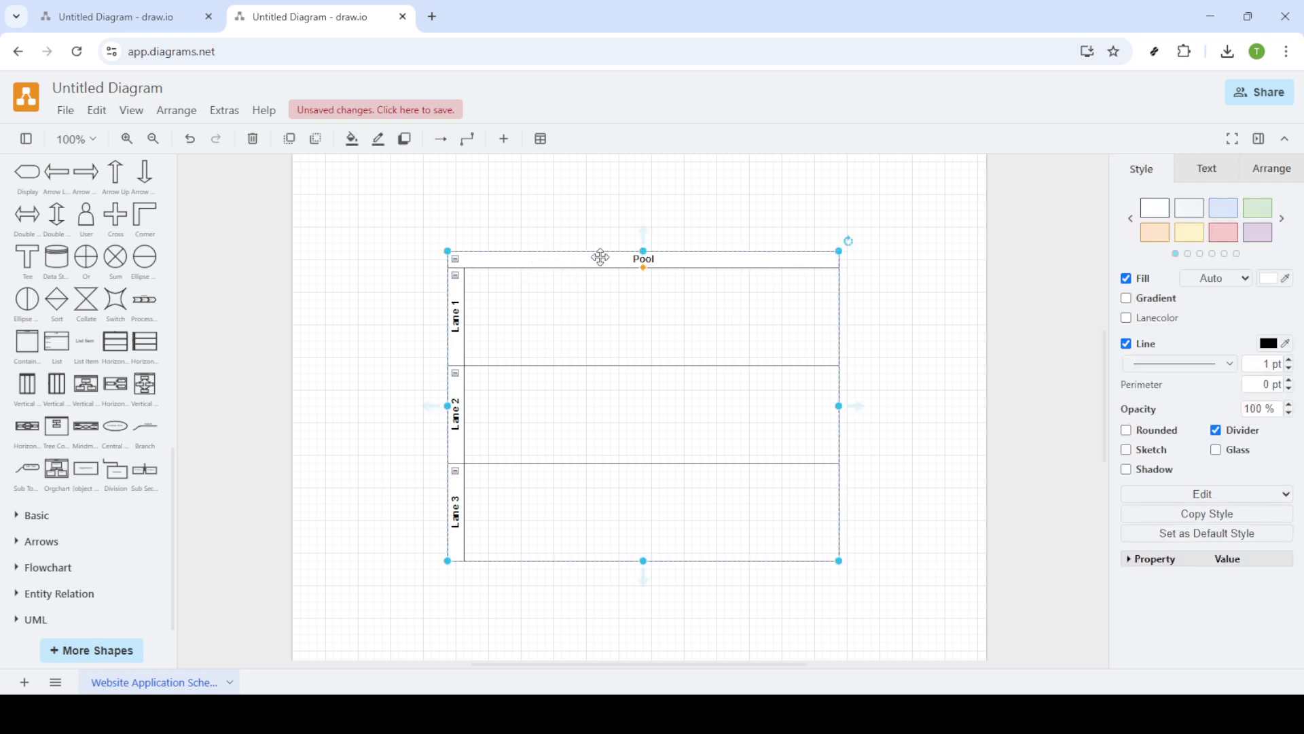
click(1155, 235)
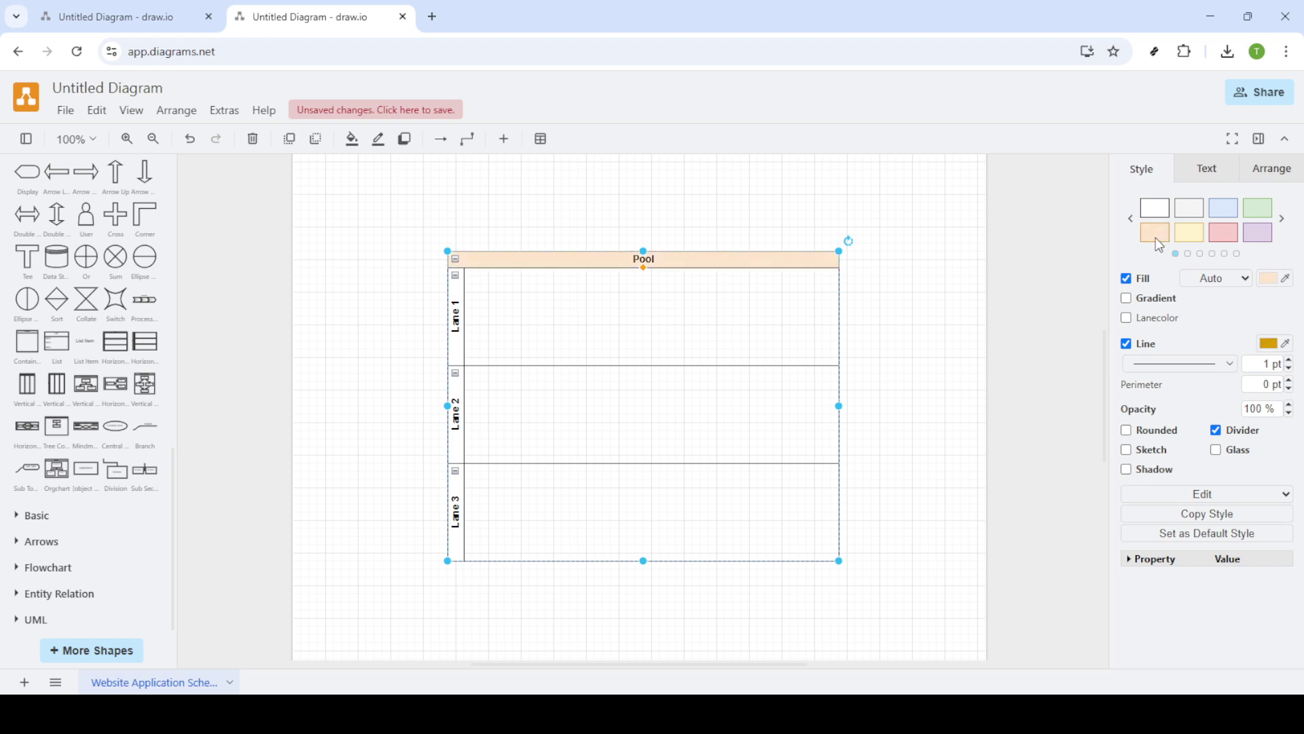
click(454, 316)
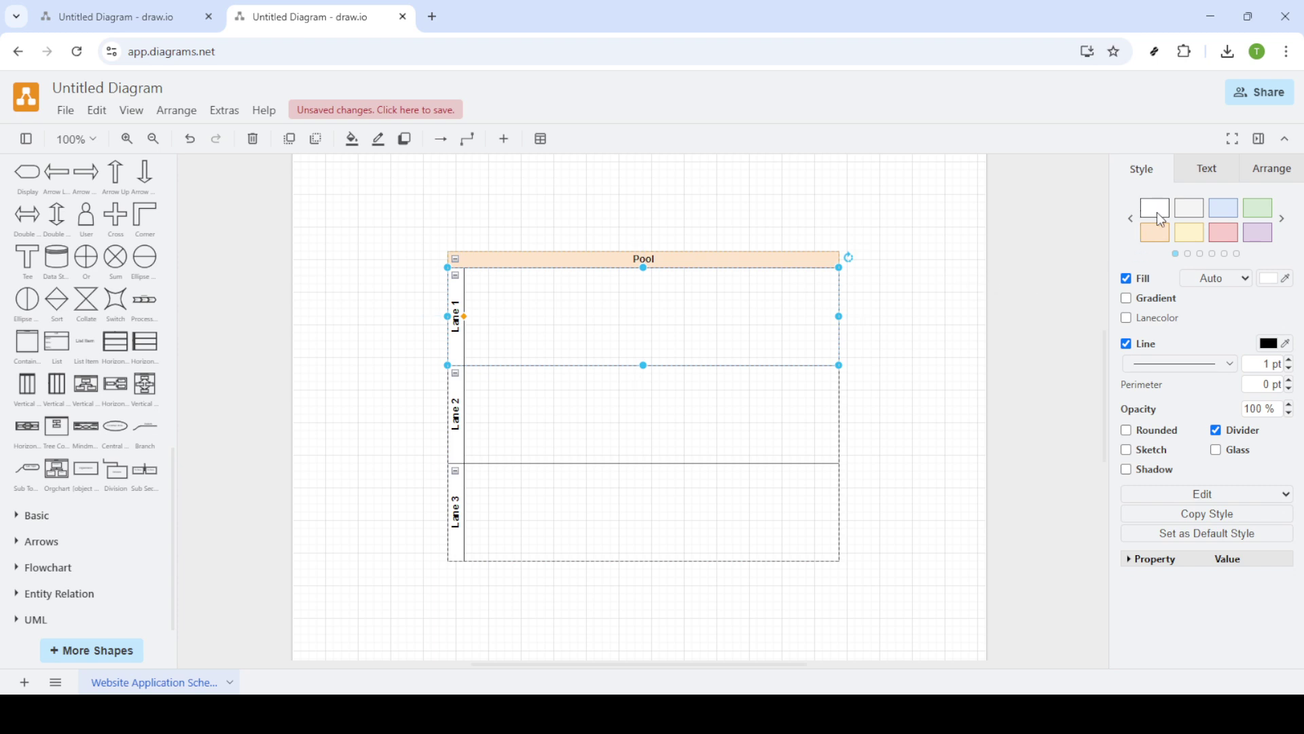
click(1216, 210)
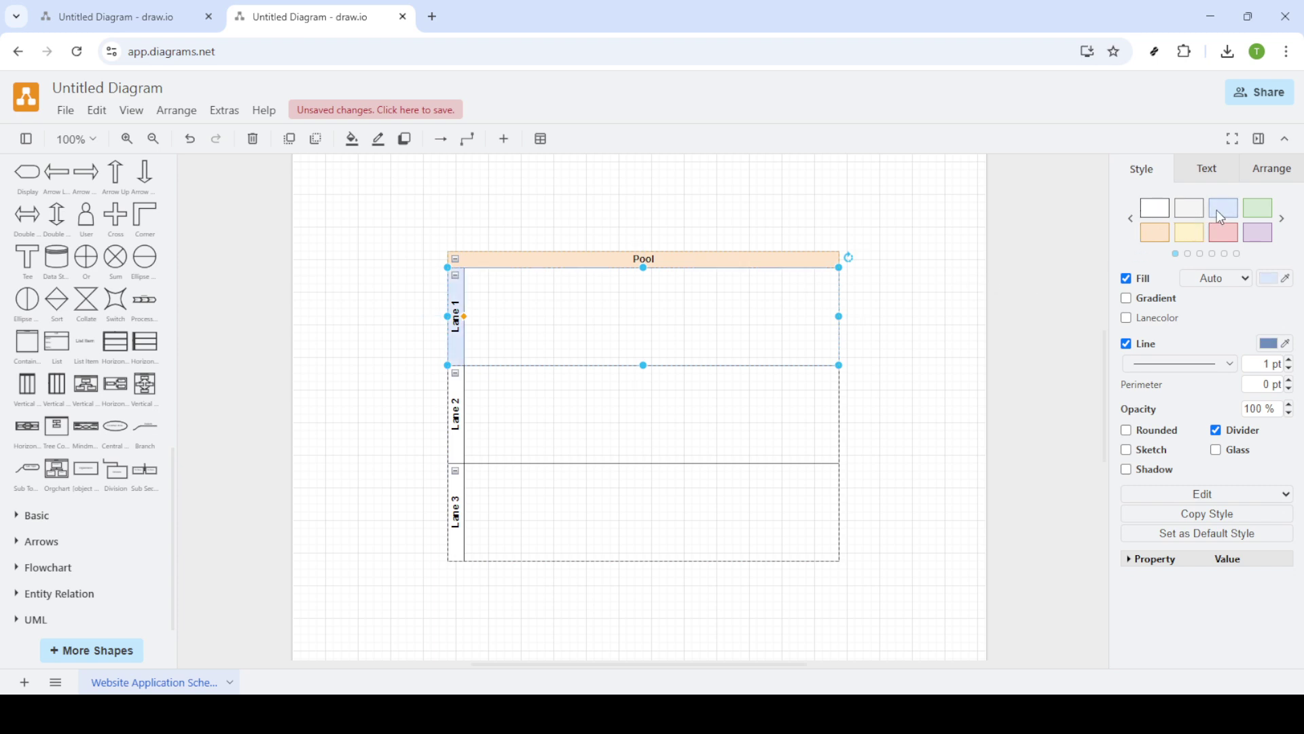
mouse_move(455, 414)
click(458, 433)
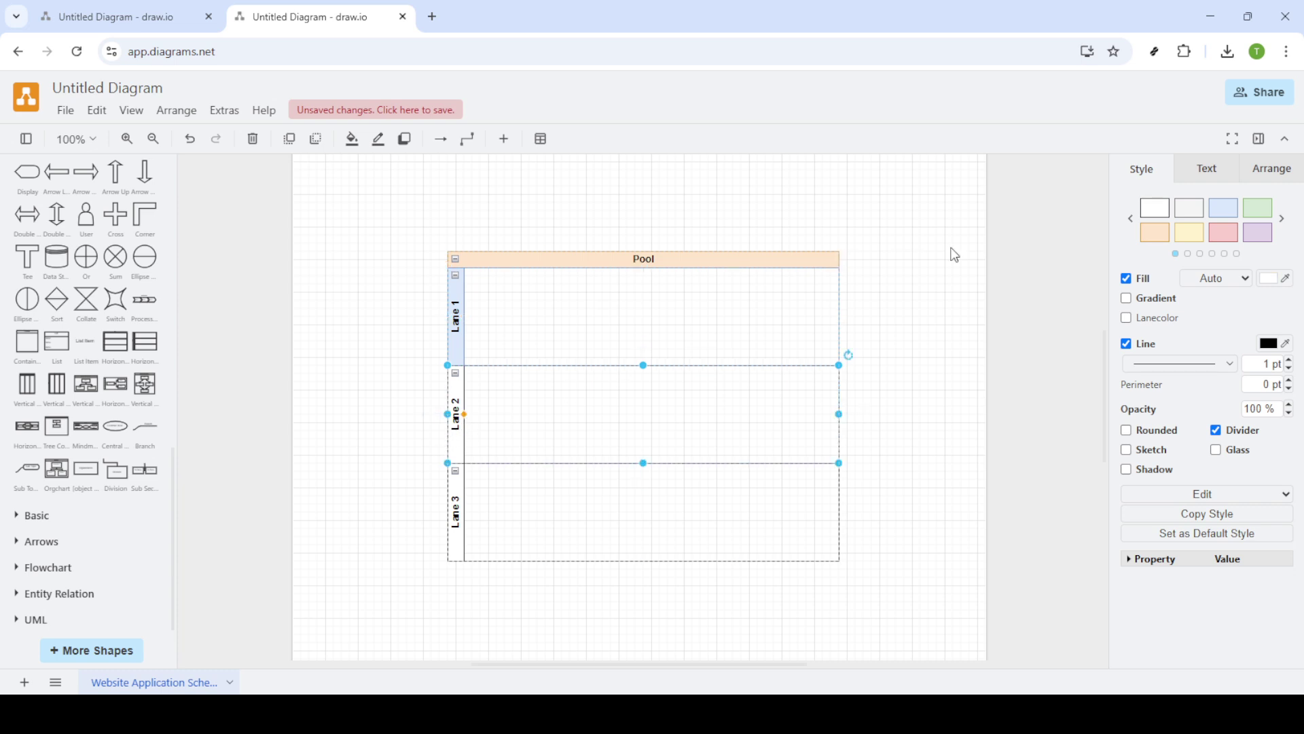
click(1255, 210)
- Recolour the pool header pink and fill Lane 3 peach
click(463, 520)
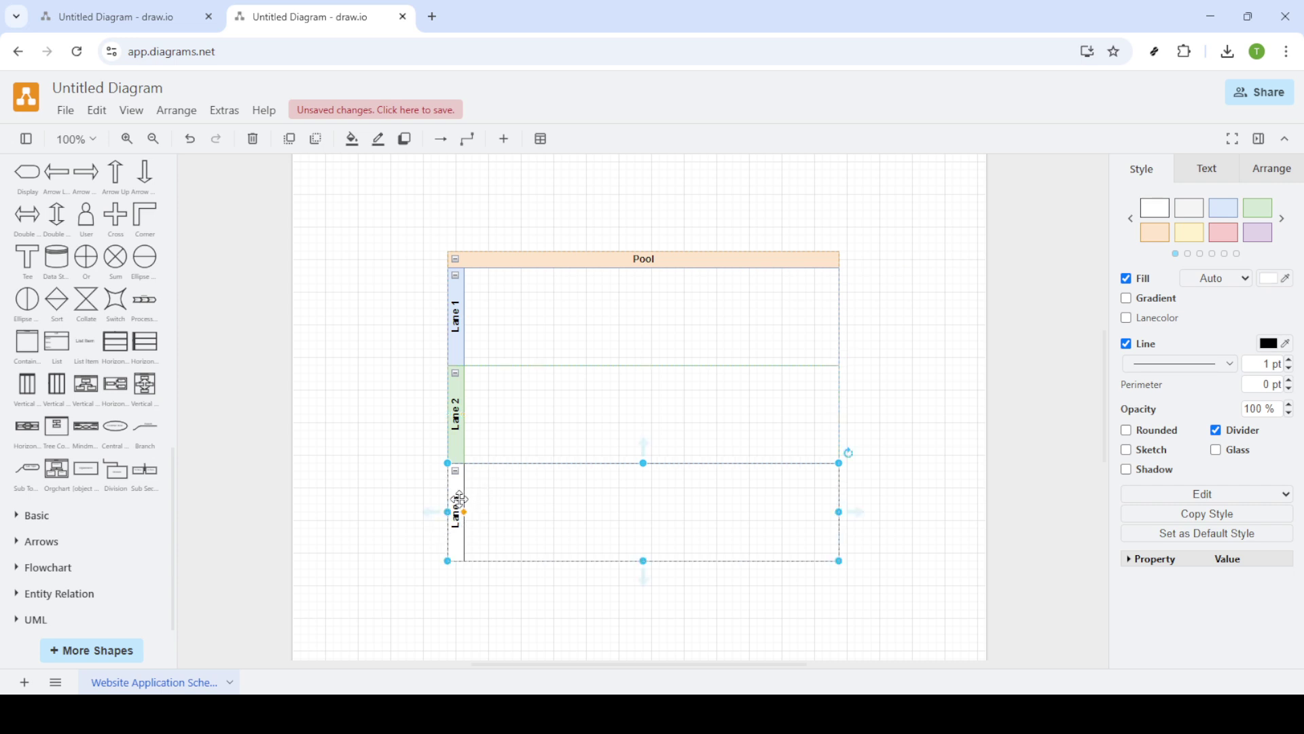
click(457, 500)
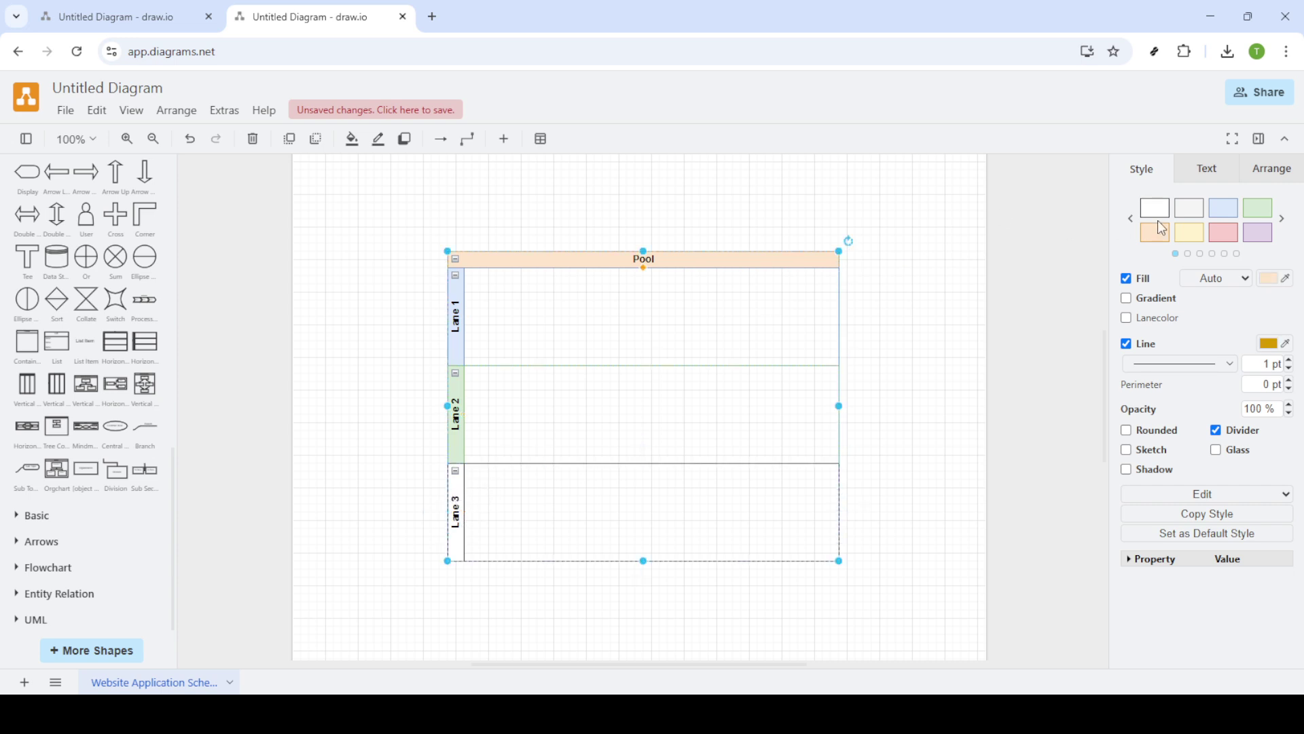
click(1222, 232)
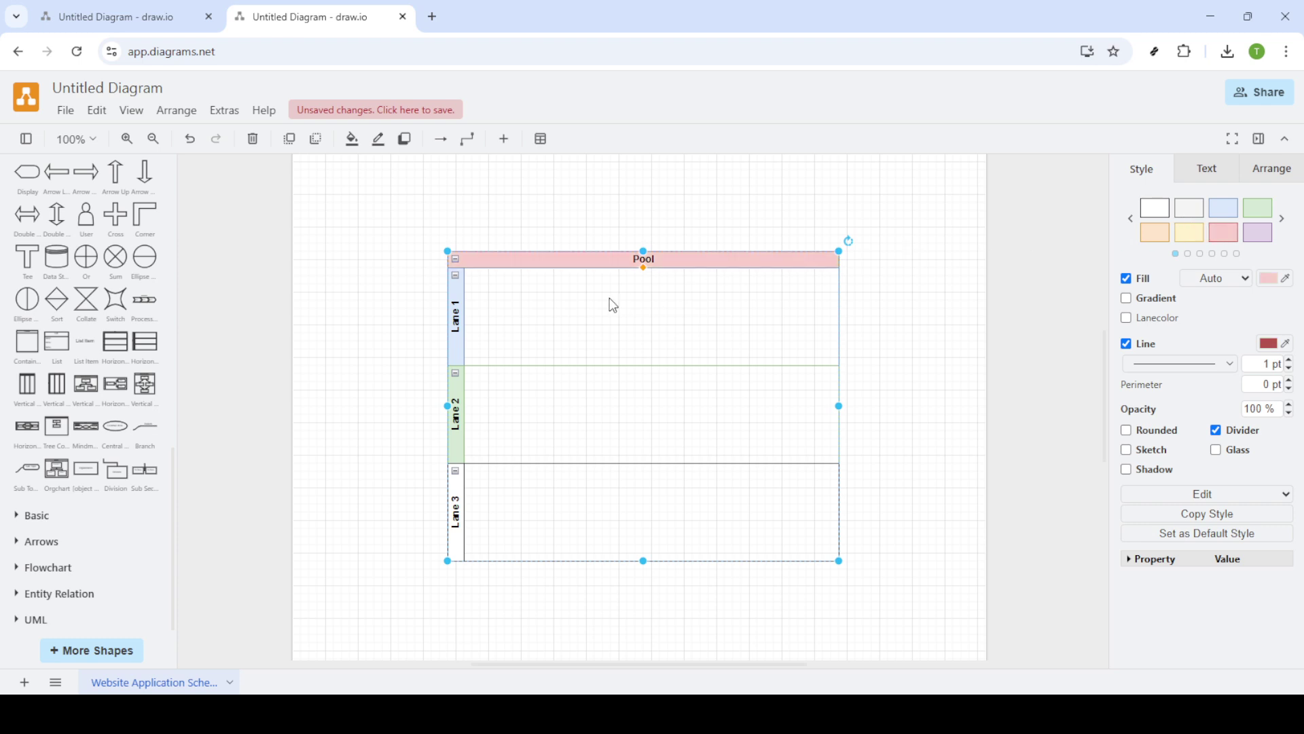
click(460, 520)
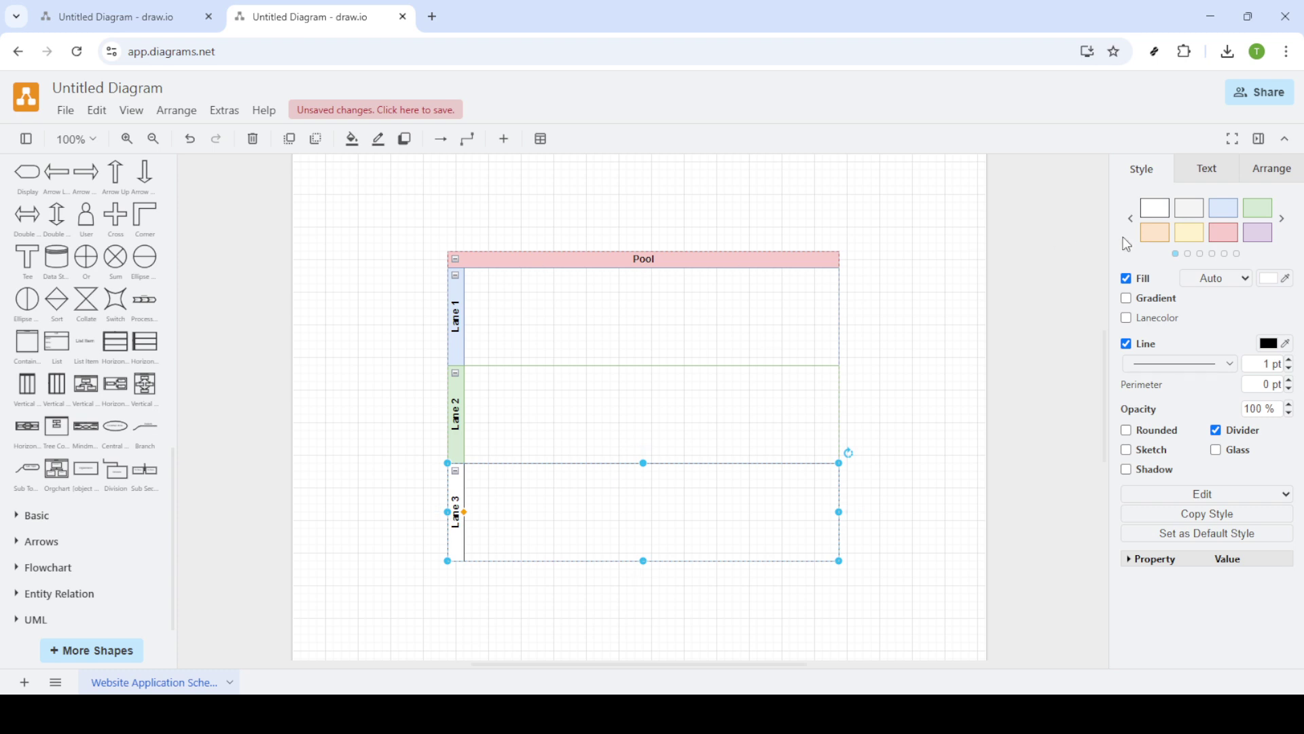
click(1152, 235)
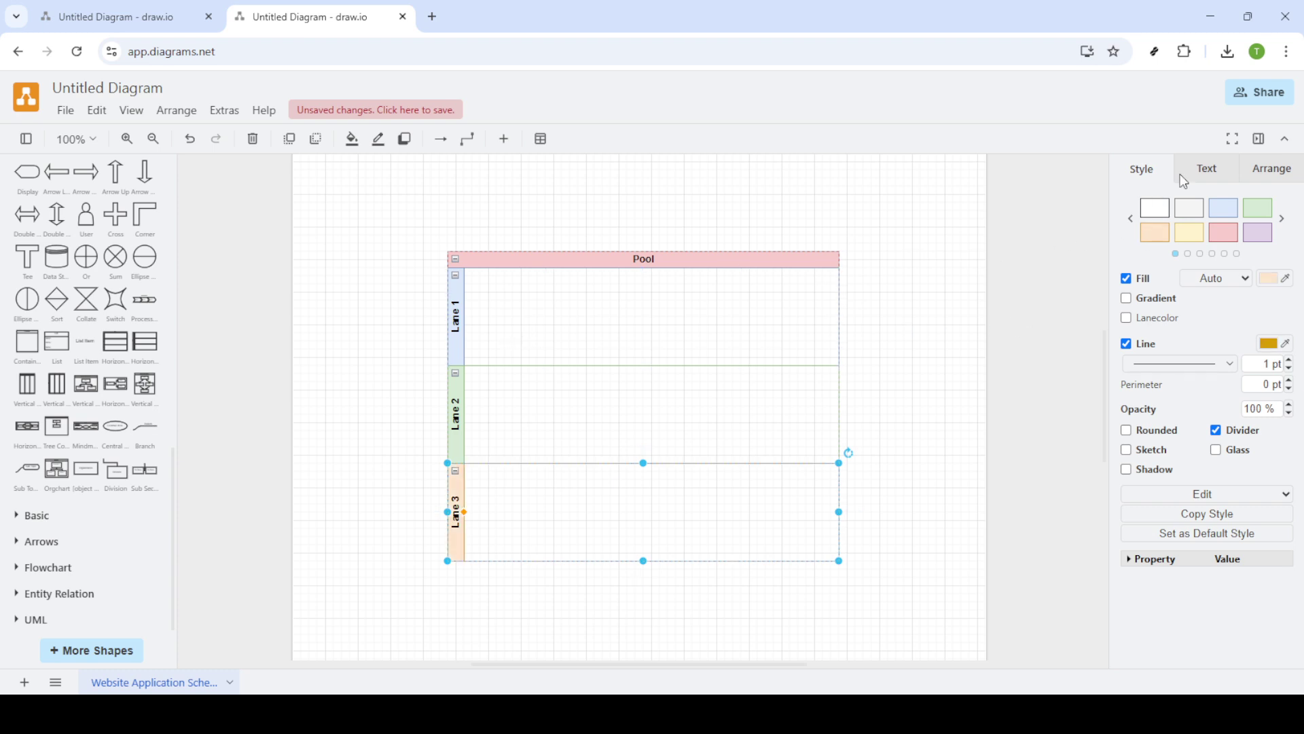
click(1269, 171)
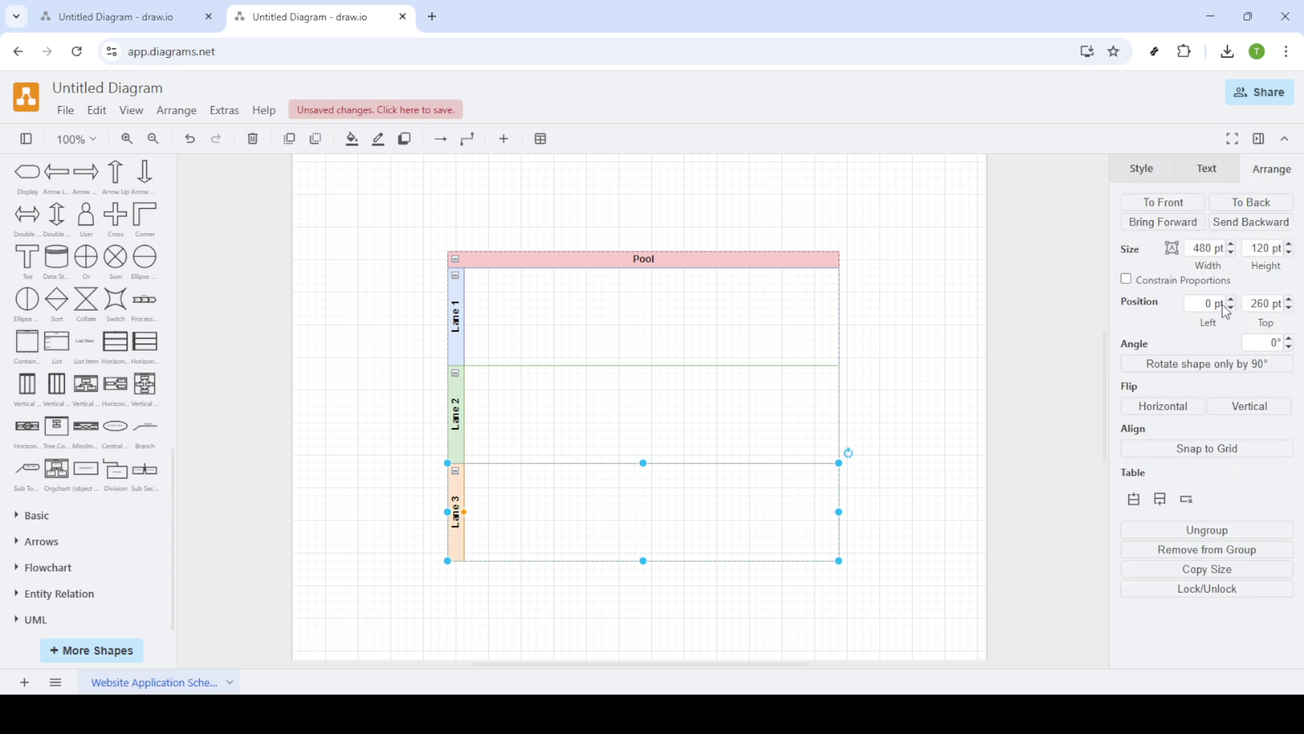
- Insert a fourth lane below Lane 3, then drag an ellipse into Lane 1
click(1158, 503)
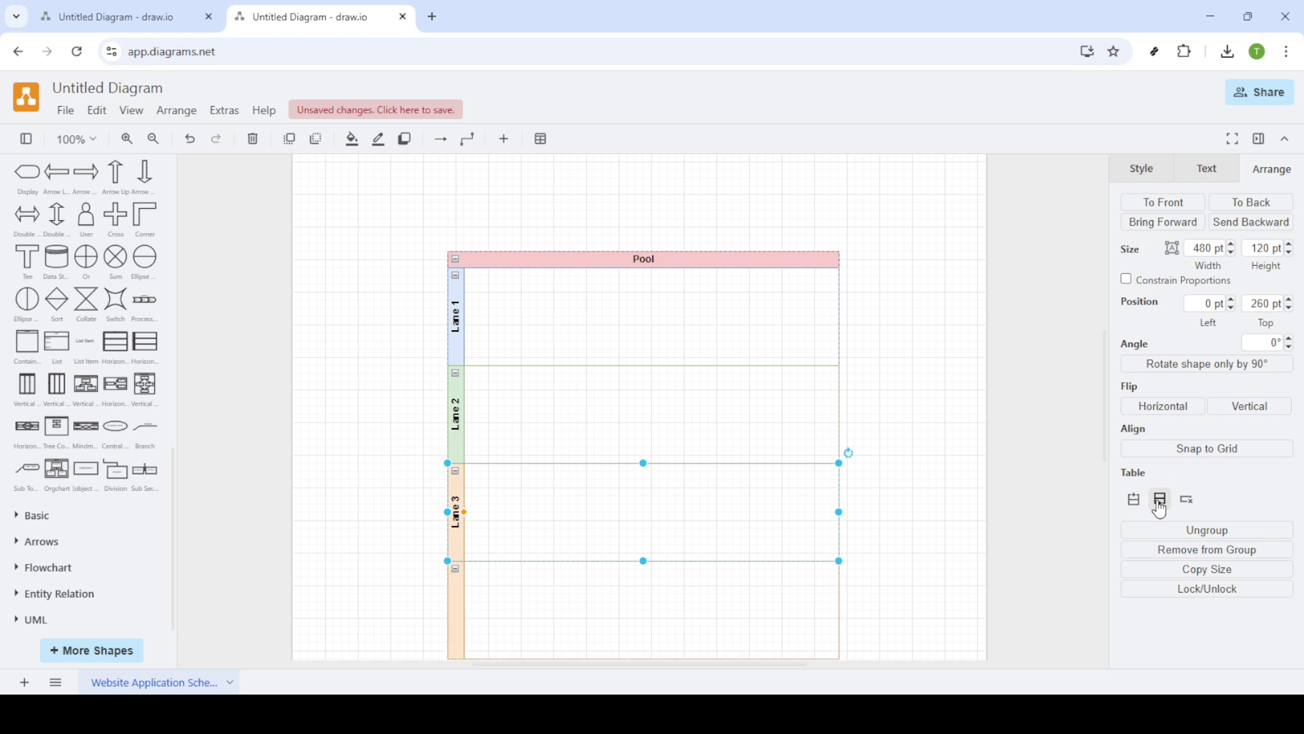
scroll(727, 447, down, 2)
scroll(726, 447, down, 2)
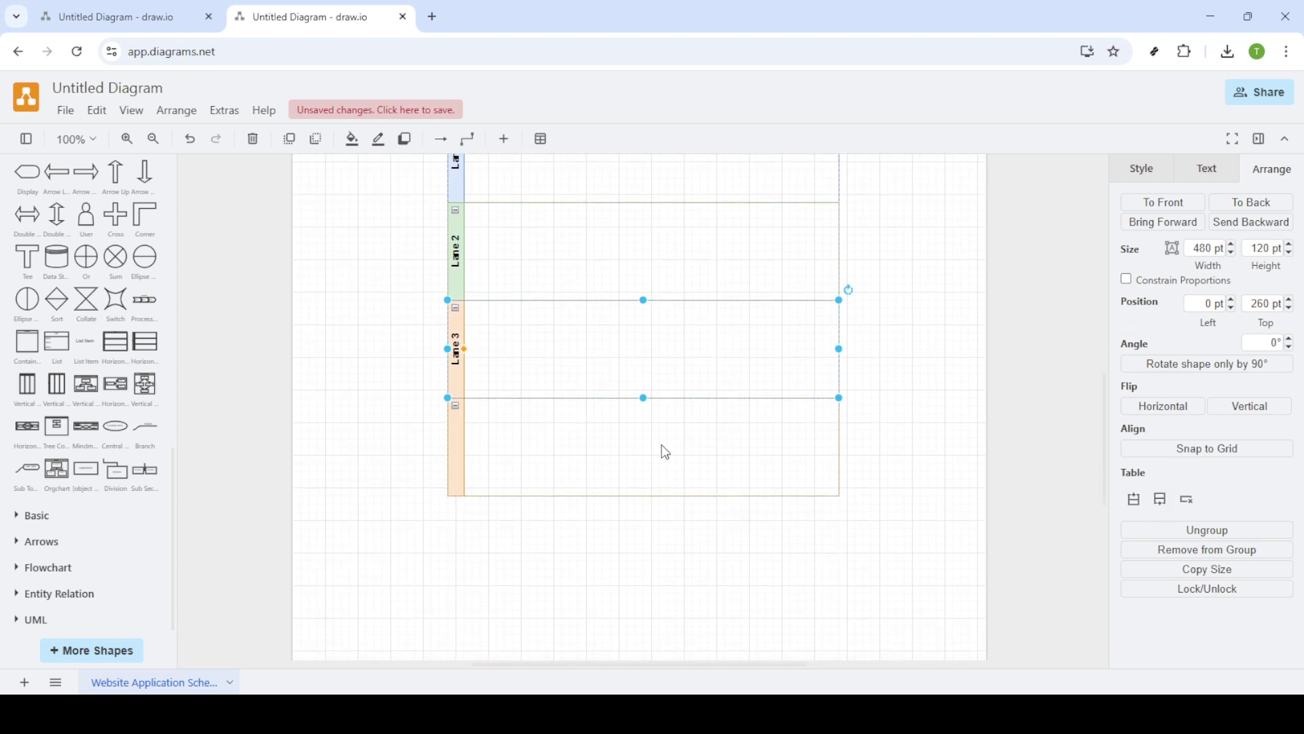
scroll(725, 459, up, 1)
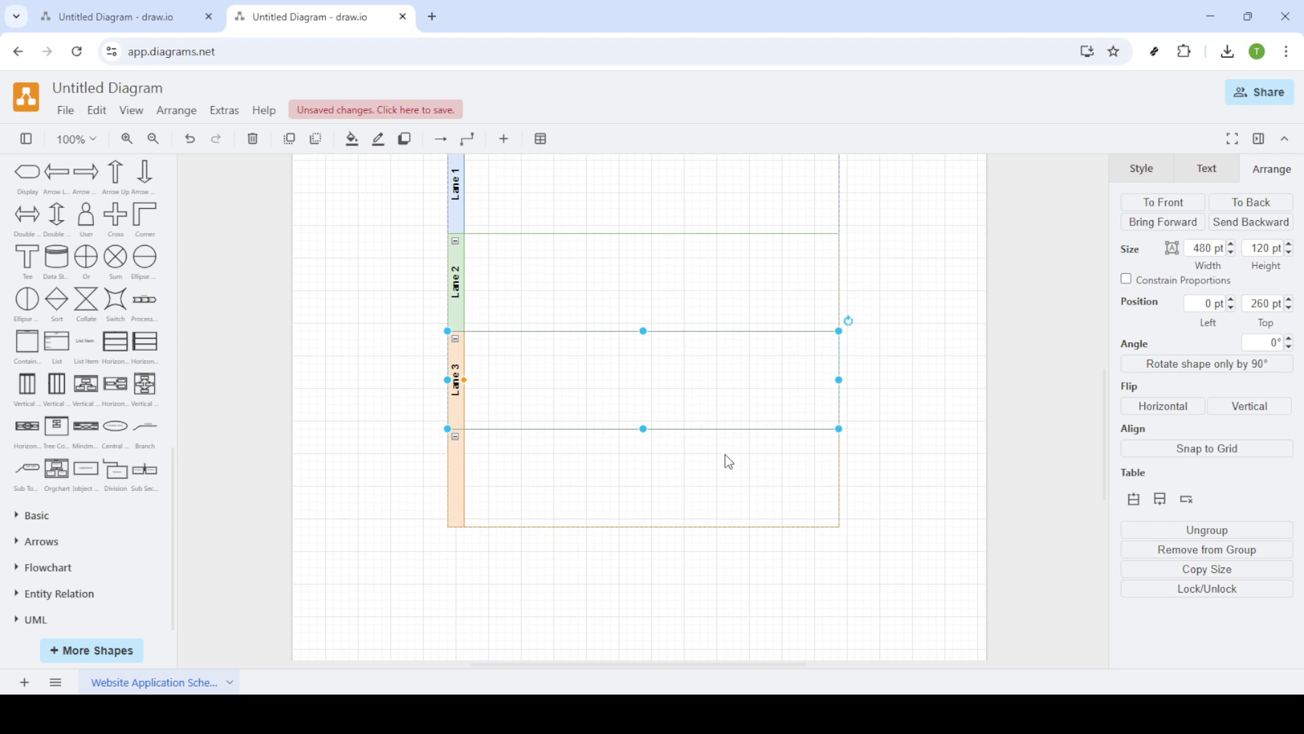
scroll(724, 460, up, 3)
click(556, 322)
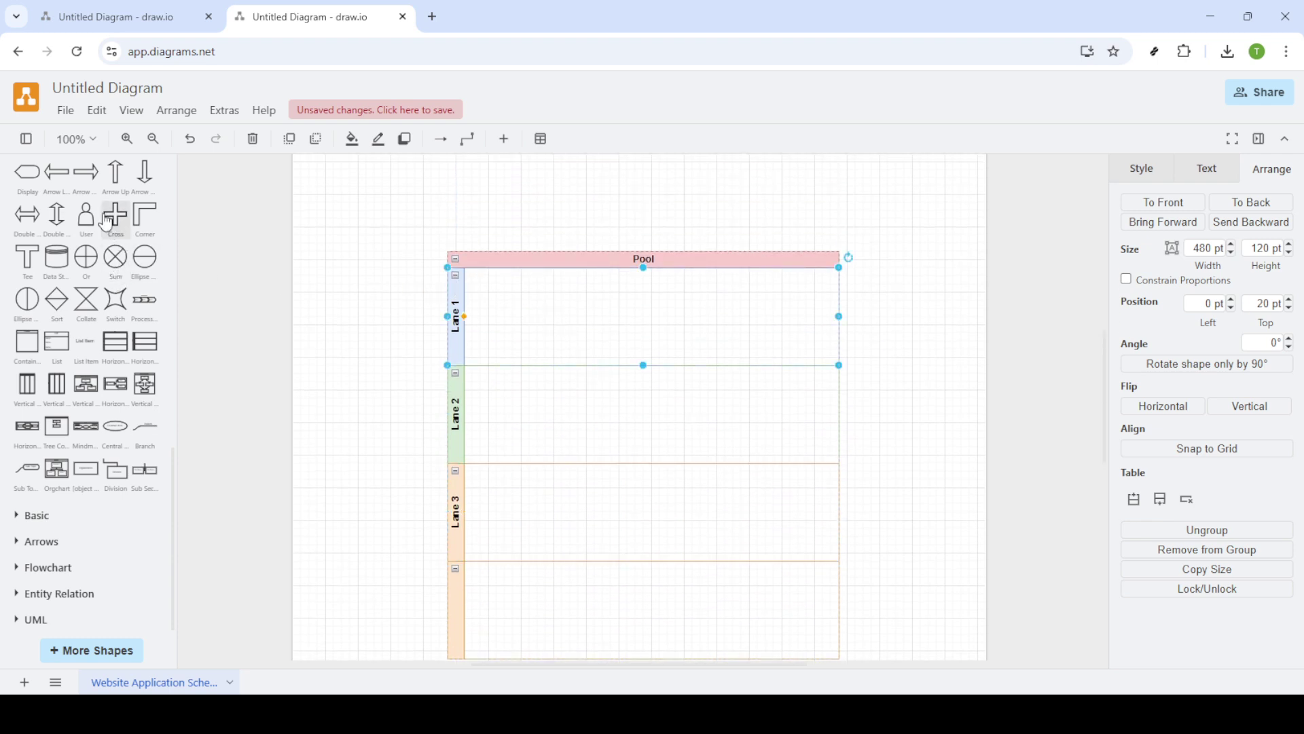
drag(167, 261, 540, 291)
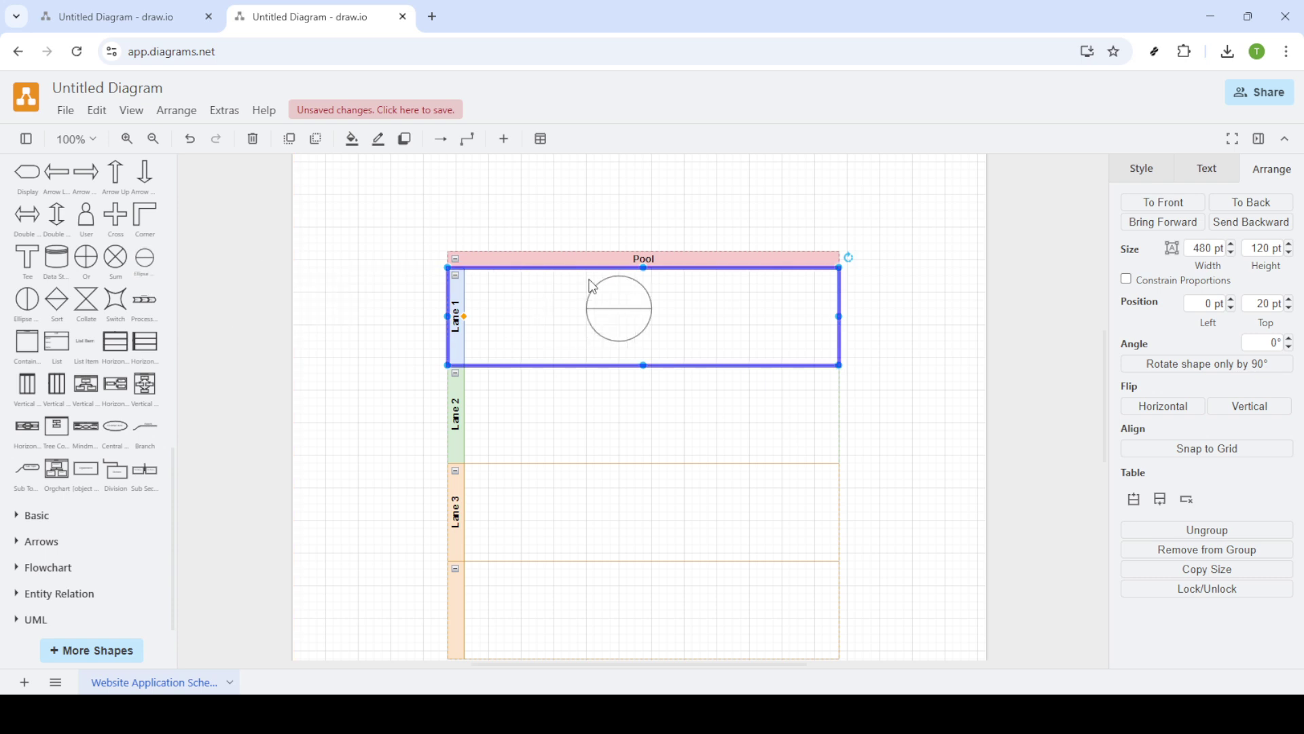